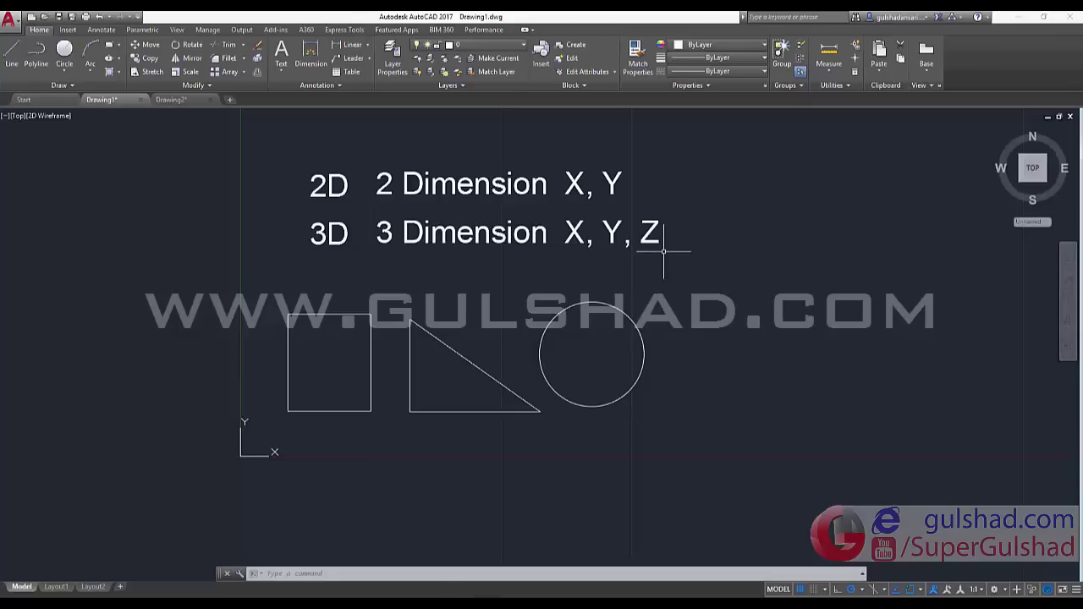
- Orbit Drawing1 through the Right view into a tilted view showing the flat shapes and labels
left_click(706, 339)
left_click(709, 340)
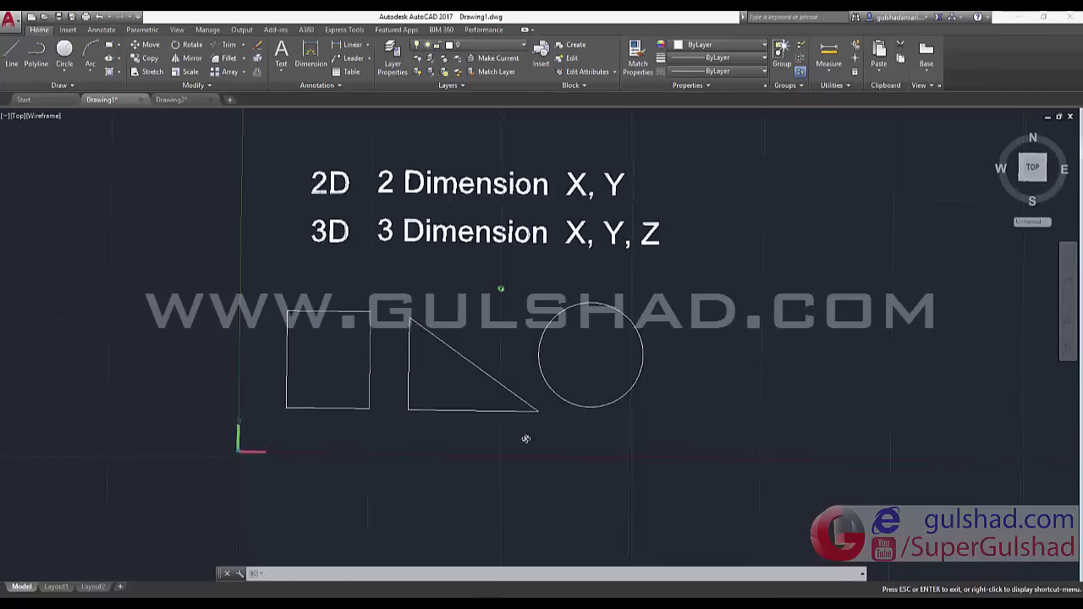
mouse_move(525, 437)
middle_mouse_down("shift")
mouse_move(472, 349)
mouse_move(384, 258)
middle_mouse_up("shift")
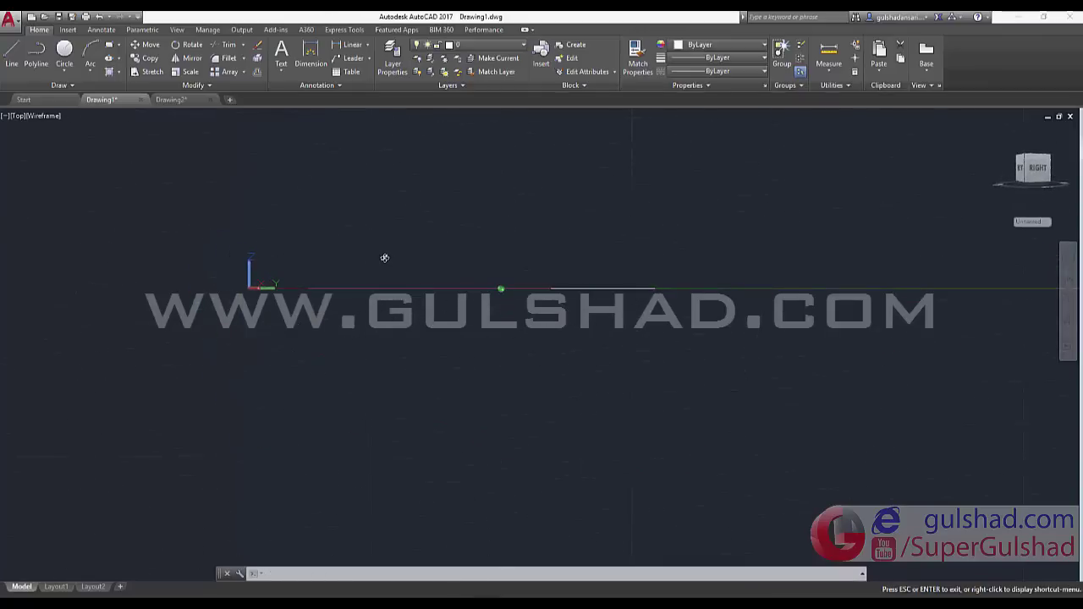
left_click_drag(1035, 168, 672, 356)
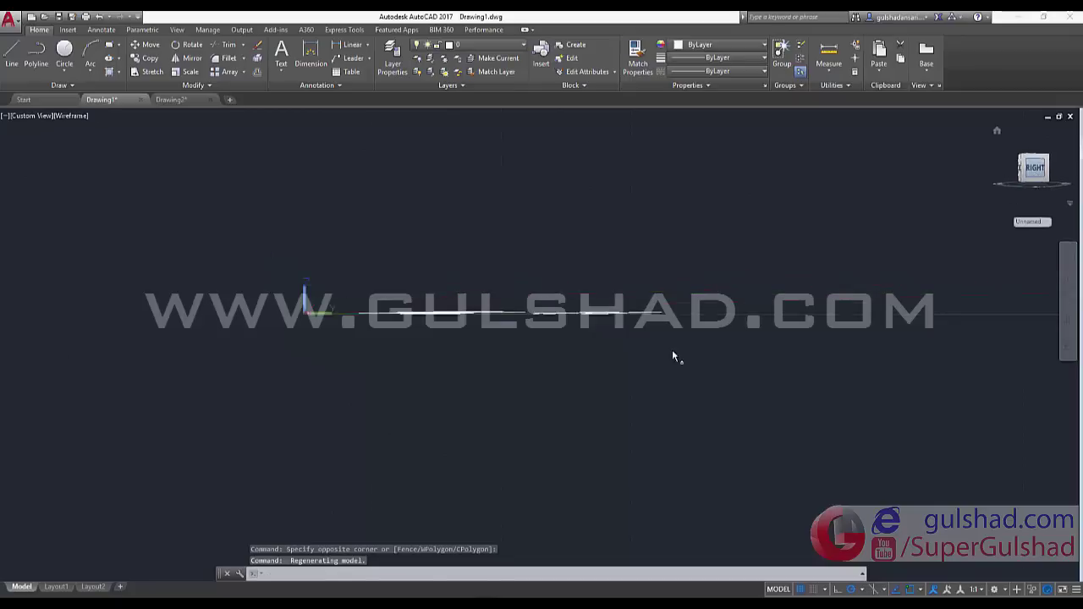
left_click(666, 416)
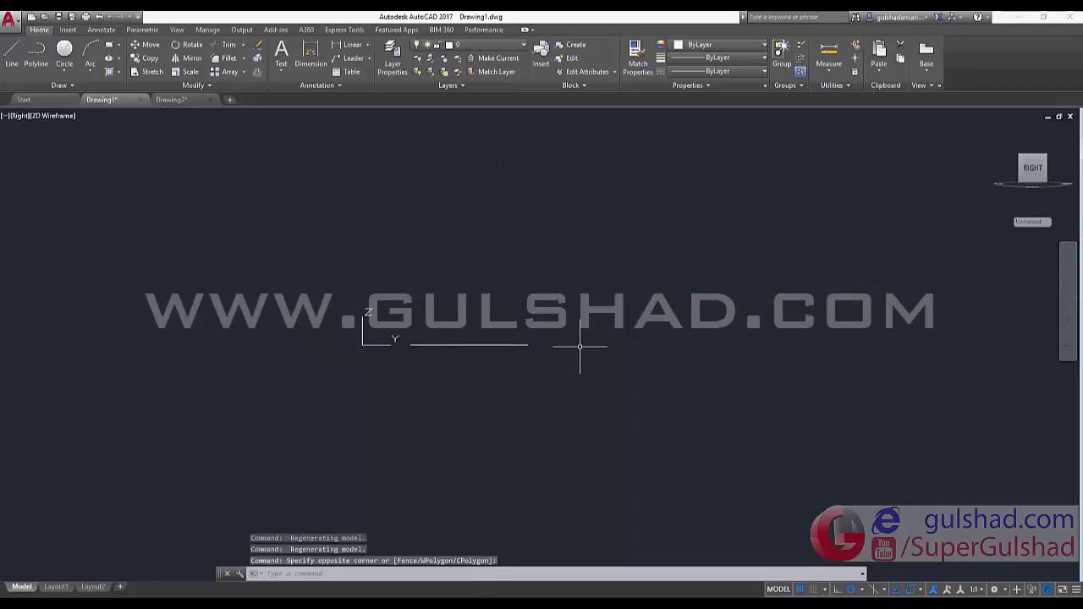
mouse_move(458, 336)
middle_mouse_down("shift")
mouse_move(542, 344)
mouse_move(501, 389)
mouse_move(561, 435)
middle_mouse_up("shift")
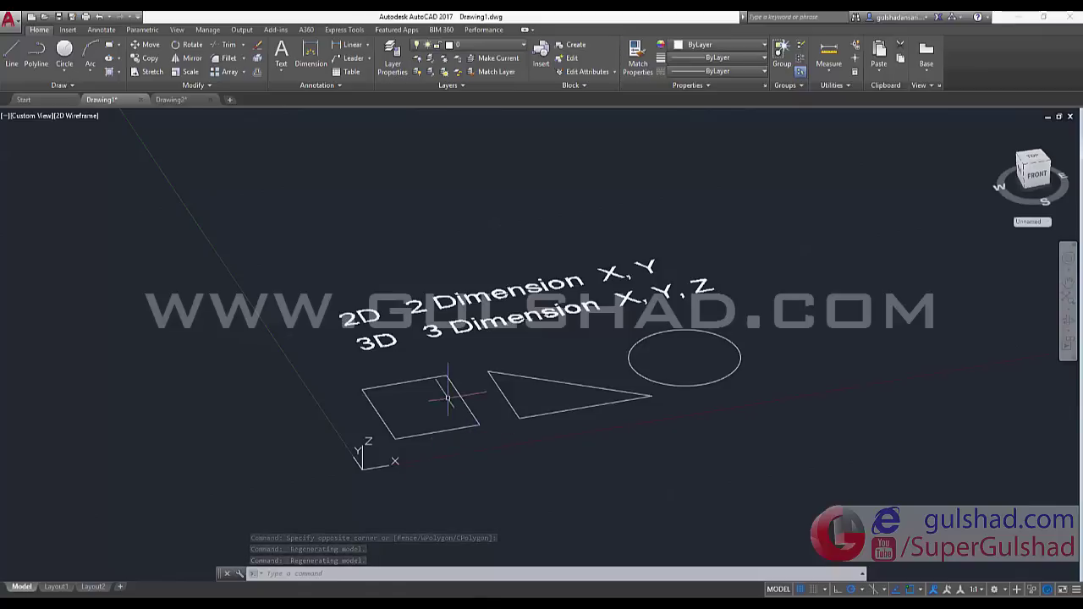
- Switch to Drawing2 and orbit it so the rectangle, circle and triangle show as box, cylinder and prism
left_click(171, 99)
key("Escape")
key("Escape")
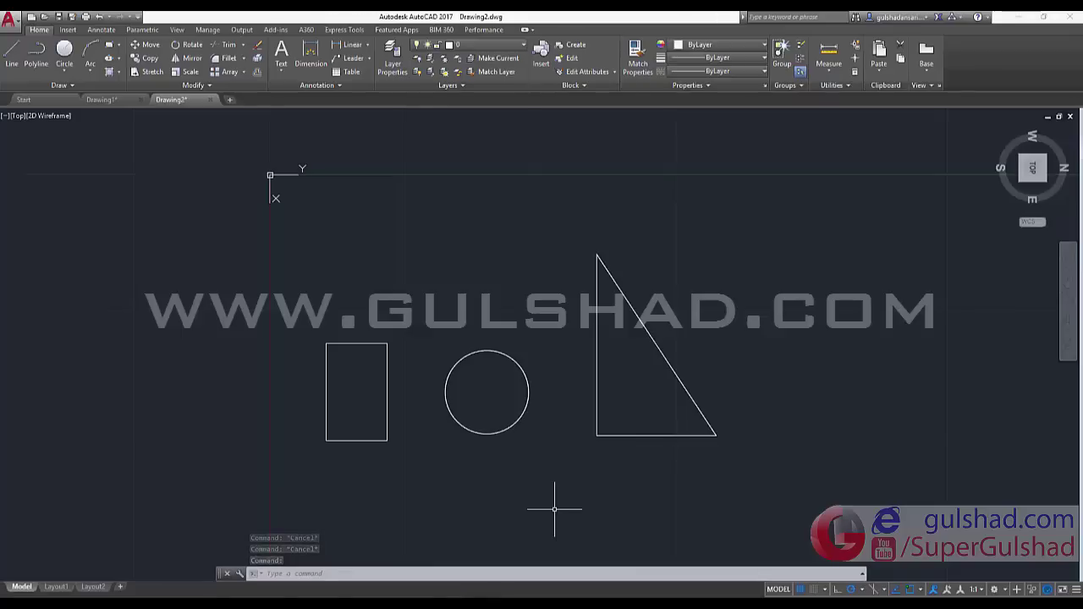
mouse_move(568, 457)
middle_mouse_down("shift")
mouse_move(607, 402)
mouse_move(494, 302)
mouse_move(688, 434)
middle_mouse_up("shift")
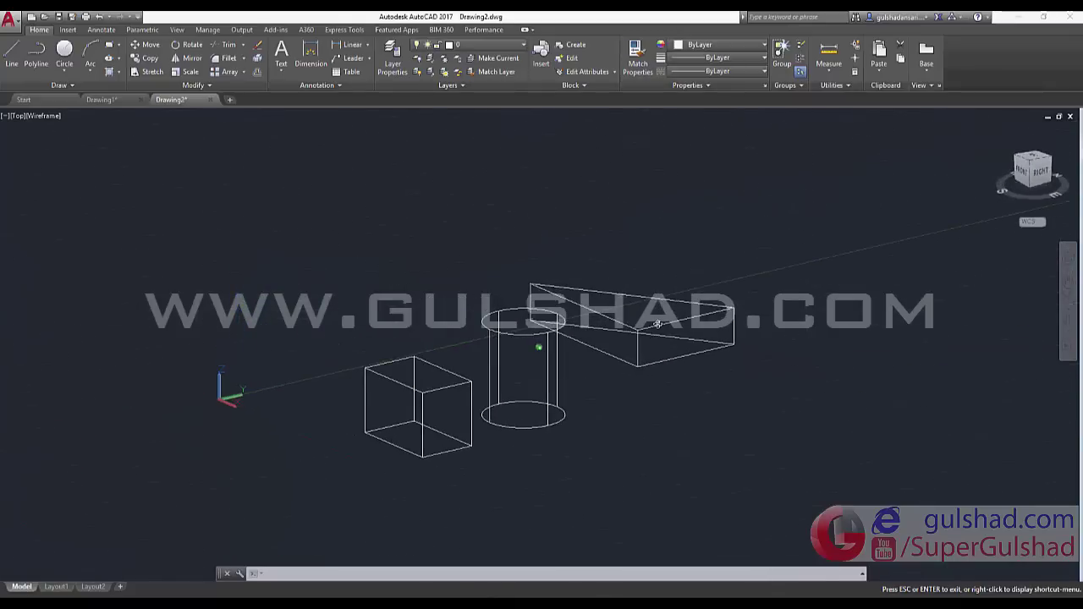
- Apply the Realistic visual style to Drawing2 via SHADEMODE and orbit the shaded solids
left_click(688, 433)
type("SHA")
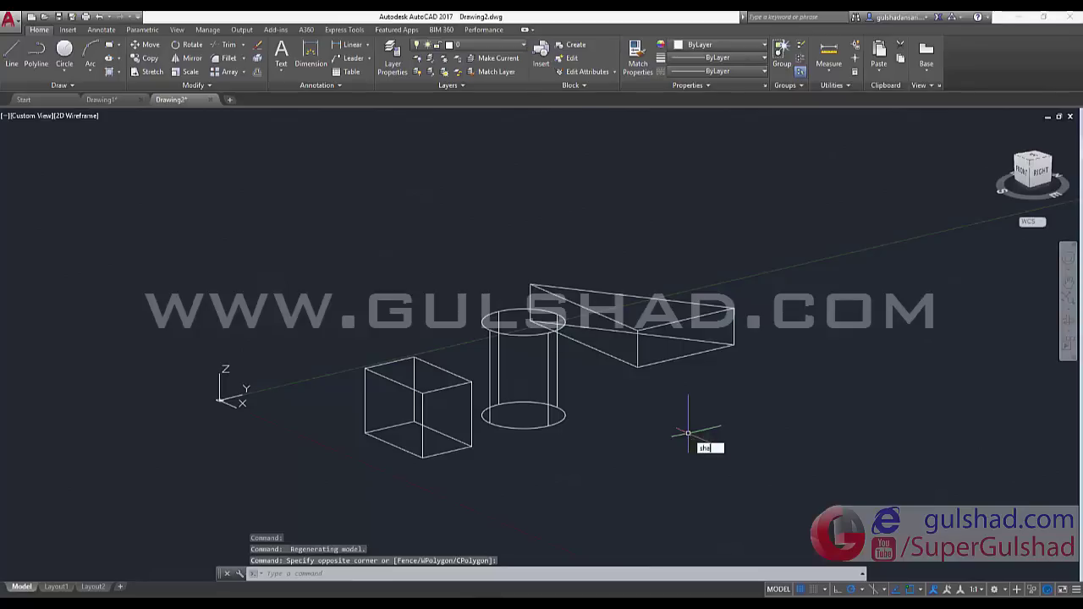
key("Return")
type("r")
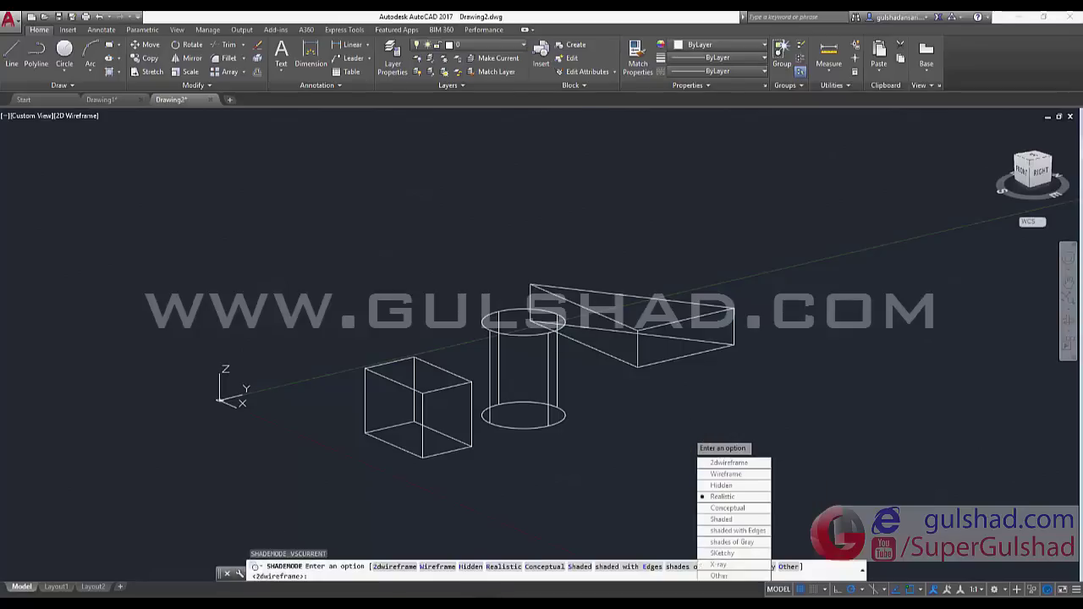
key("Return")
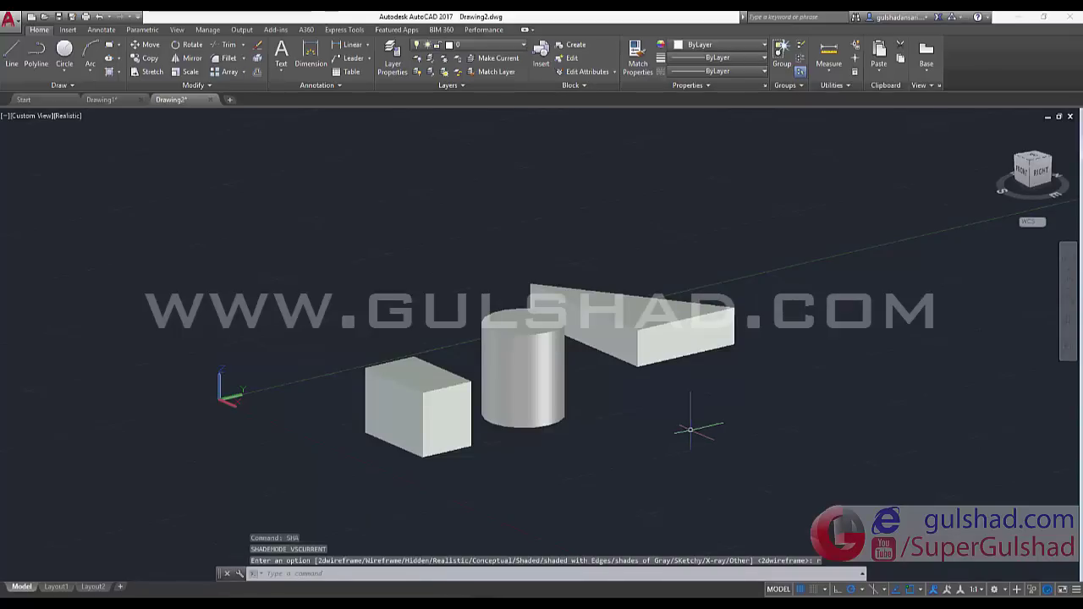
mouse_move(690, 430)
middle_mouse_down("shift")
mouse_move(401, 440)
mouse_move(584, 459)
mouse_move(665, 451)
mouse_move(660, 444)
middle_mouse_up("shift")
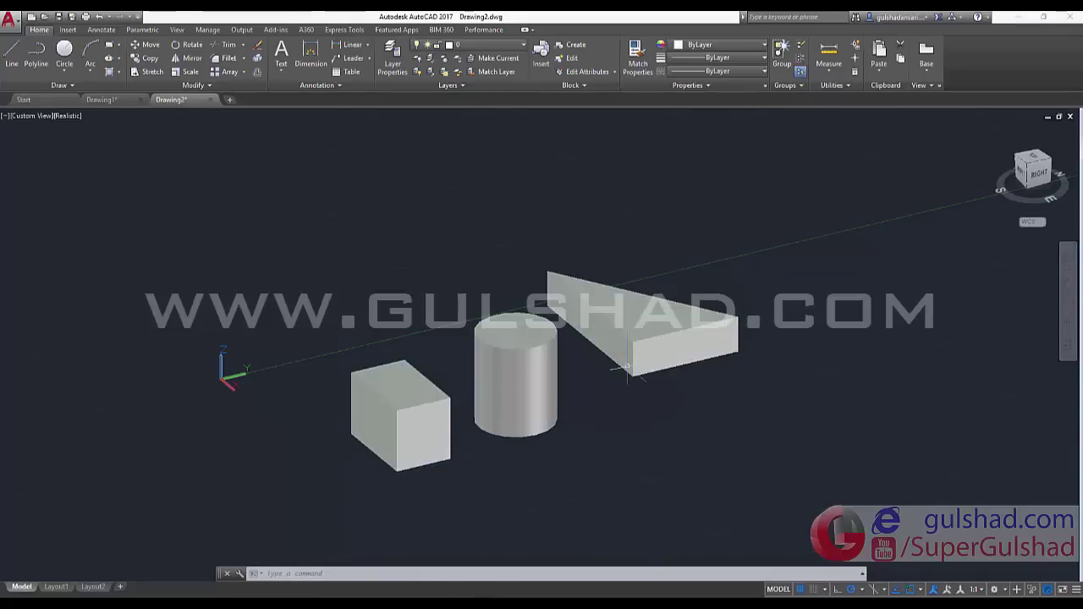
- Orbit flat Drawing1, then view Drawing2's shaded solids from several front-right angles before returning
left_click(101, 99)
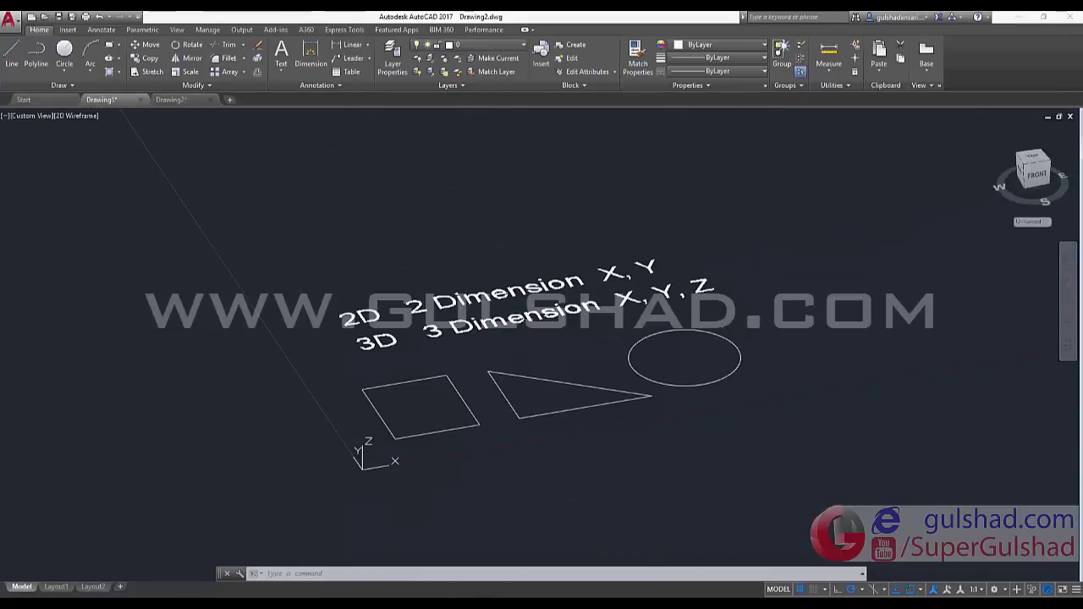
middle_click_drag(684, 396, 691, 444, "shift")
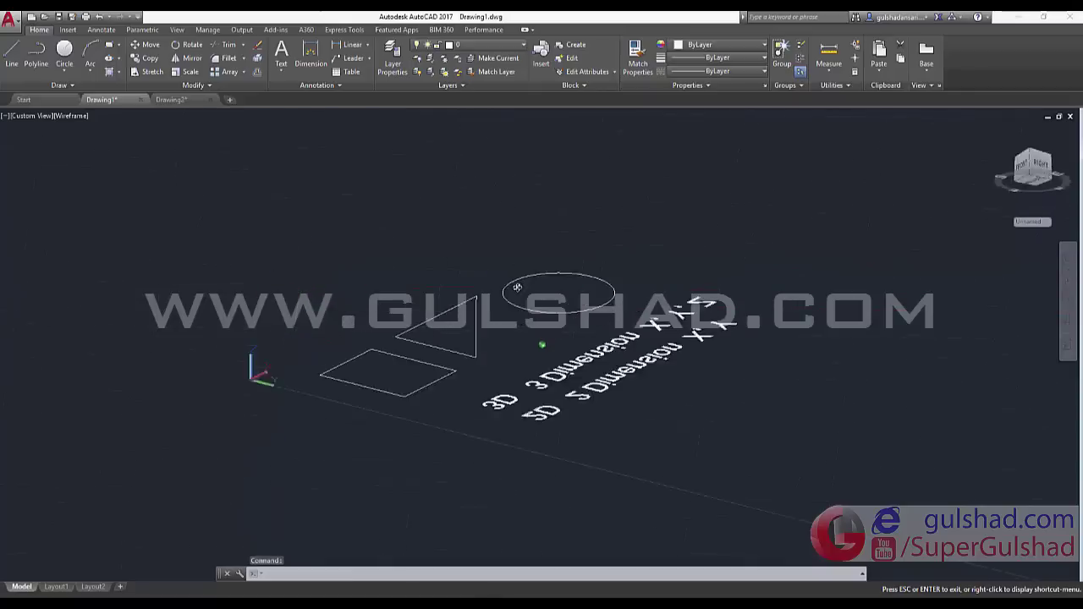
key("ctrl+Tab")
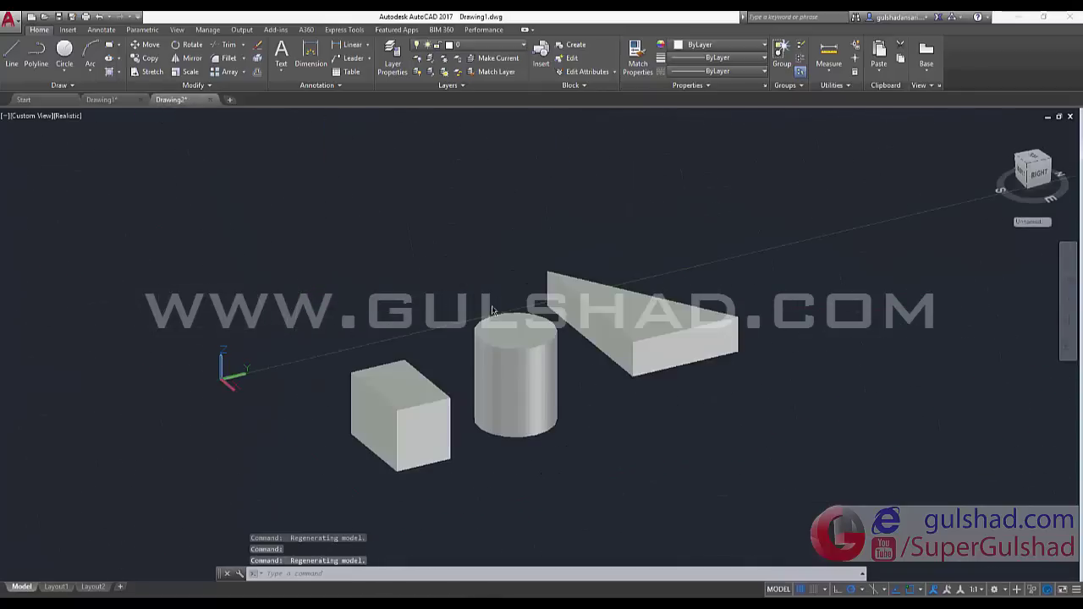
mouse_move(689, 278)
middle_mouse_down("shift")
mouse_move(346, 189)
mouse_move(725, 339)
mouse_move(756, 316)
middle_mouse_up("shift")
middle_click_drag(754, 449, 693, 427, "shift")
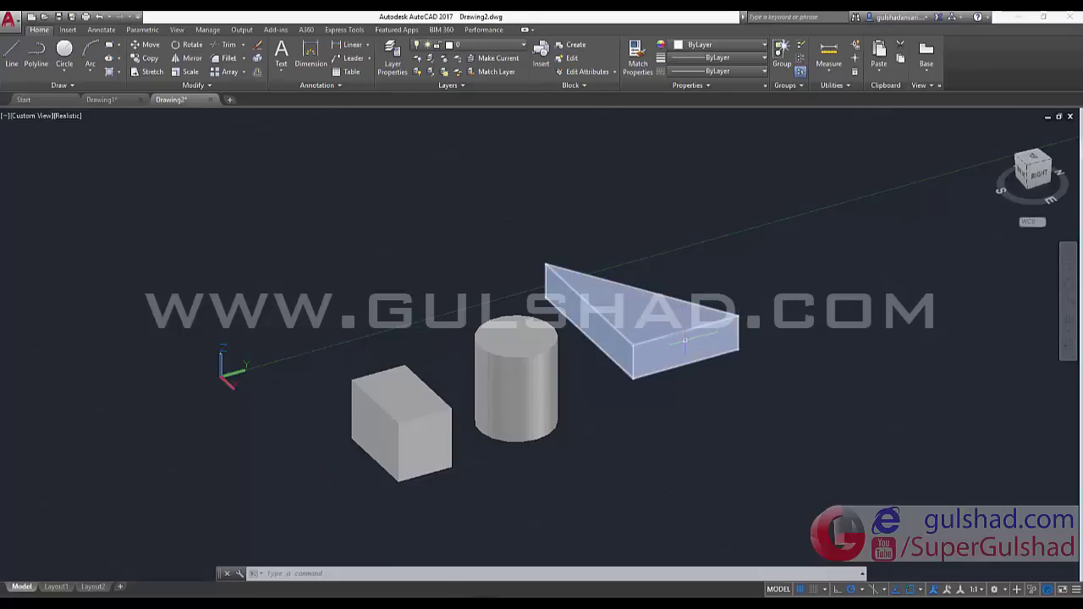
mouse_move(777, 371)
middle_mouse_down("shift")
mouse_move(643, 372)
mouse_move(819, 367)
mouse_move(804, 398)
mouse_move(796, 356)
mouse_move(788, 381)
middle_mouse_up("shift")
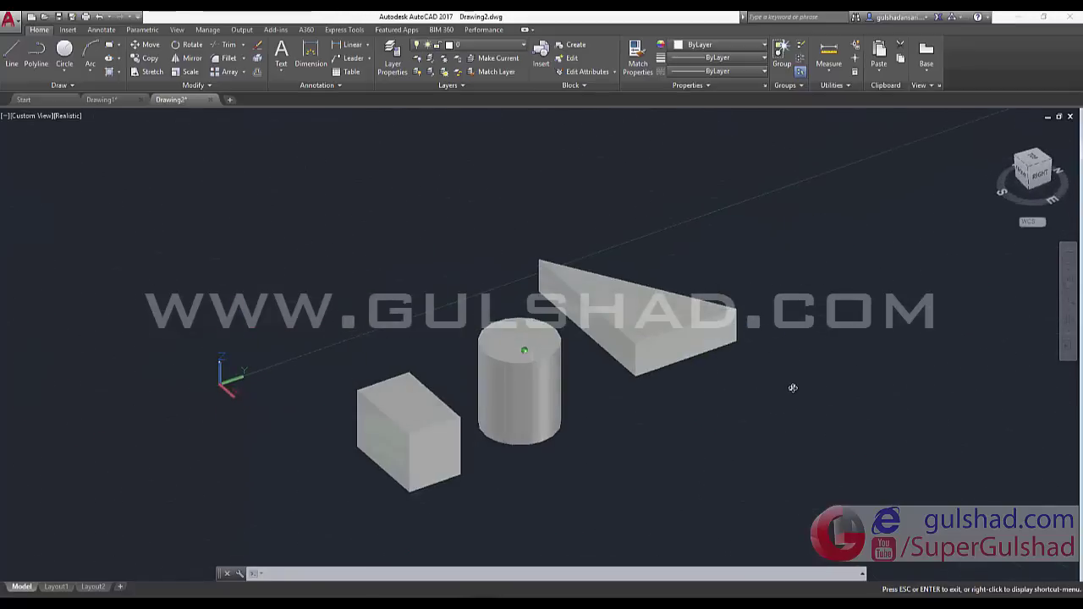
left_click(100, 99)
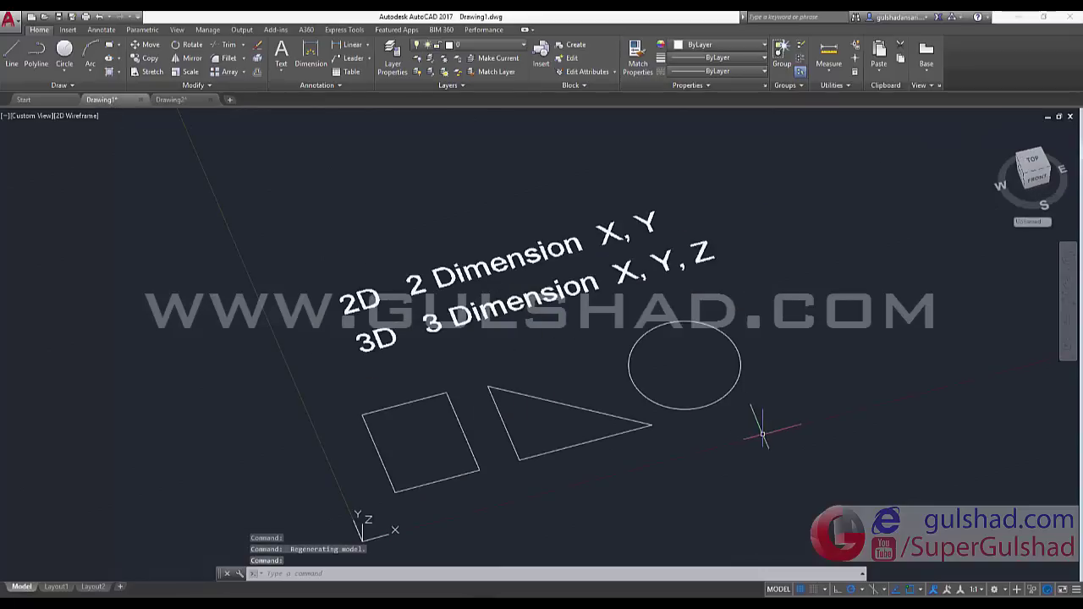
- Orbit Drawing1 back toward the Top view so the shapes and labels face nearly straight on
middle_click_drag(766, 423, 645, 456, "shift")
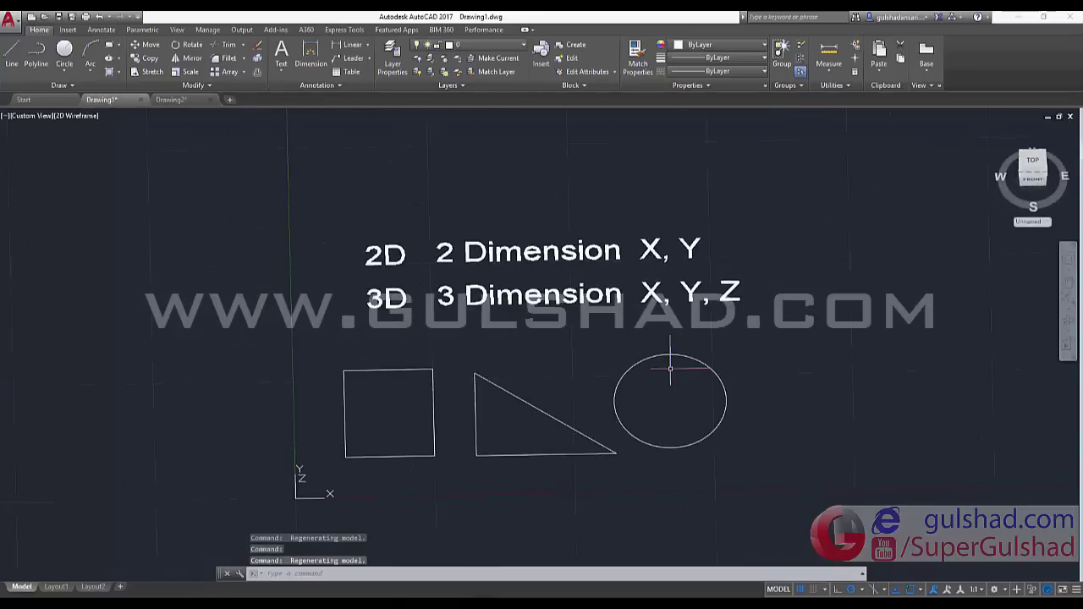